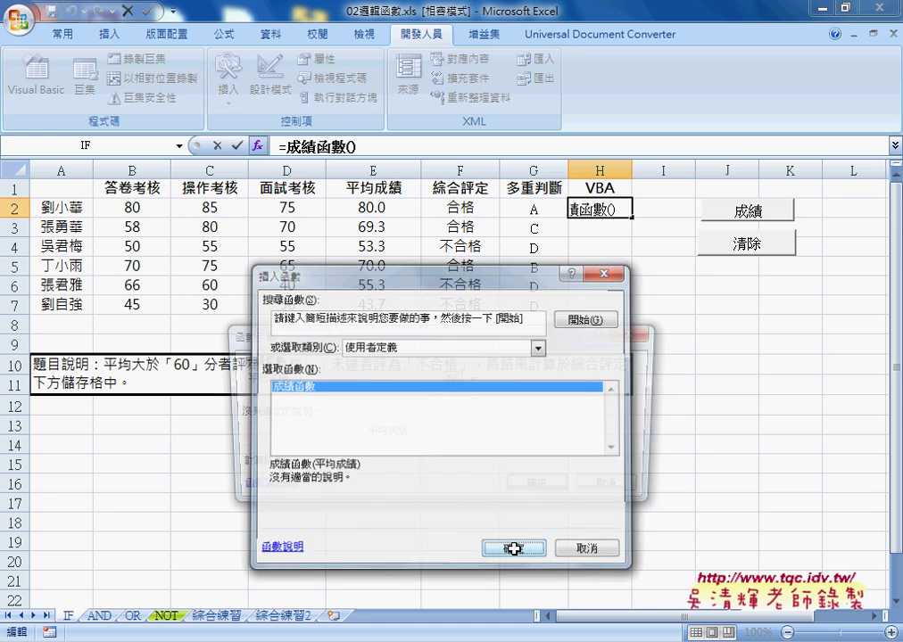
- Enter =成績函數(E2) in H2, fill it down to H7, then clear H2:H7 again
{"action": "left_click", "coordinate": [393, 208]}
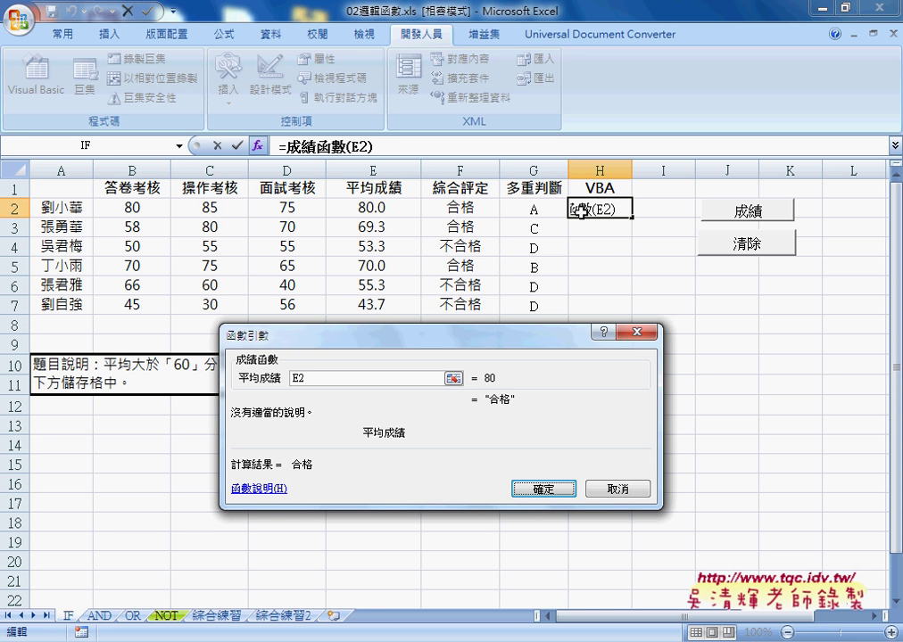
{"action": "left_click", "coordinate": [546, 488]}
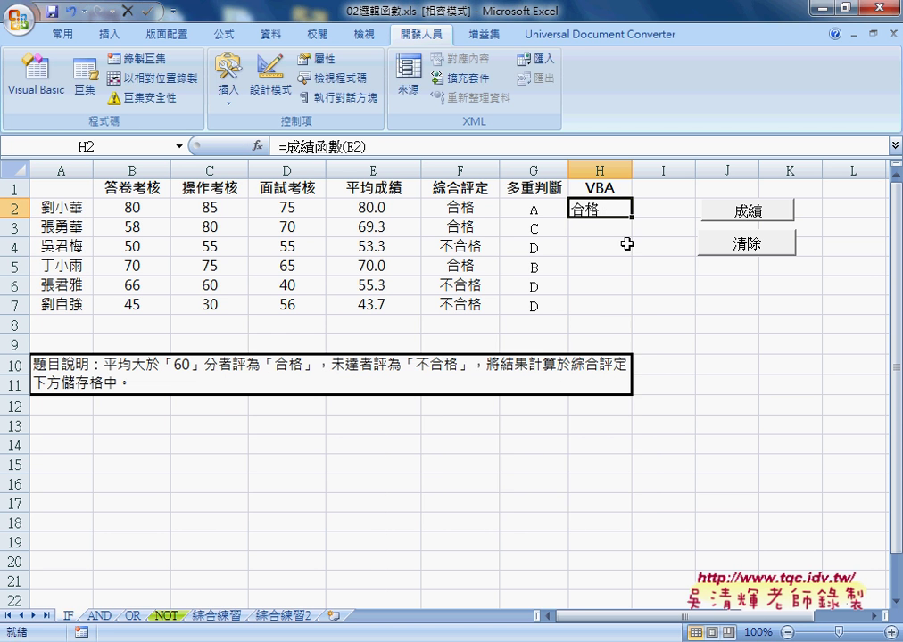
{"action": "left_click_drag", "start_coordinate": [633, 219], "coordinate": [636, 310]}
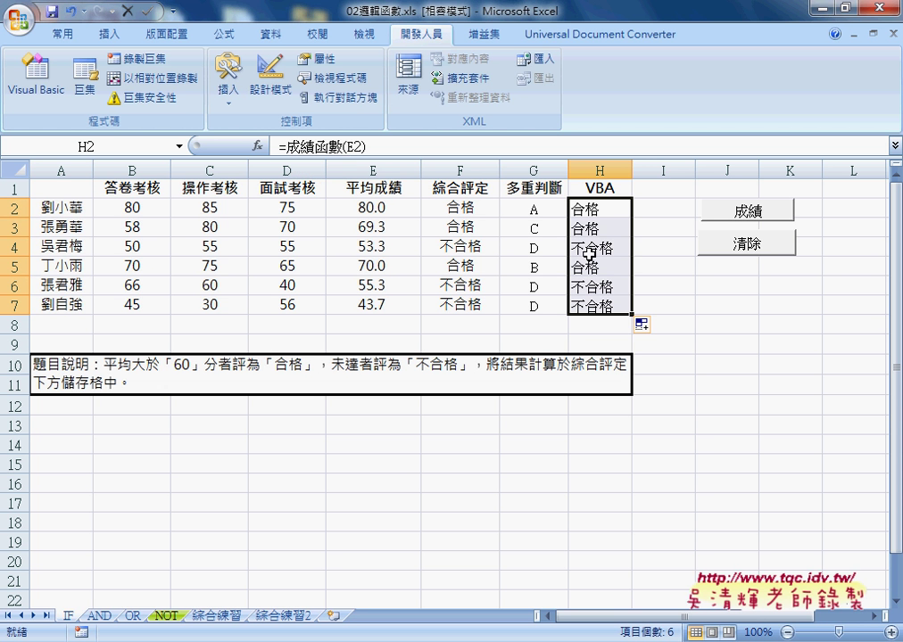
{"action": "key", "text": "Delete"}
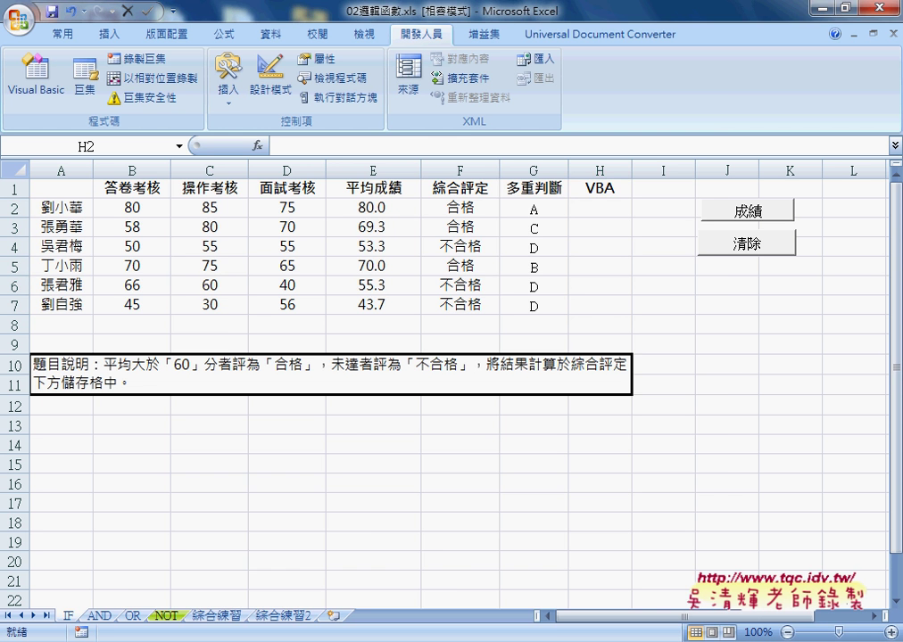
- In the VBA editor, select and delete the whole 成績函數 function block in Module1
{"action": "left_click", "coordinate": [389, 616]}
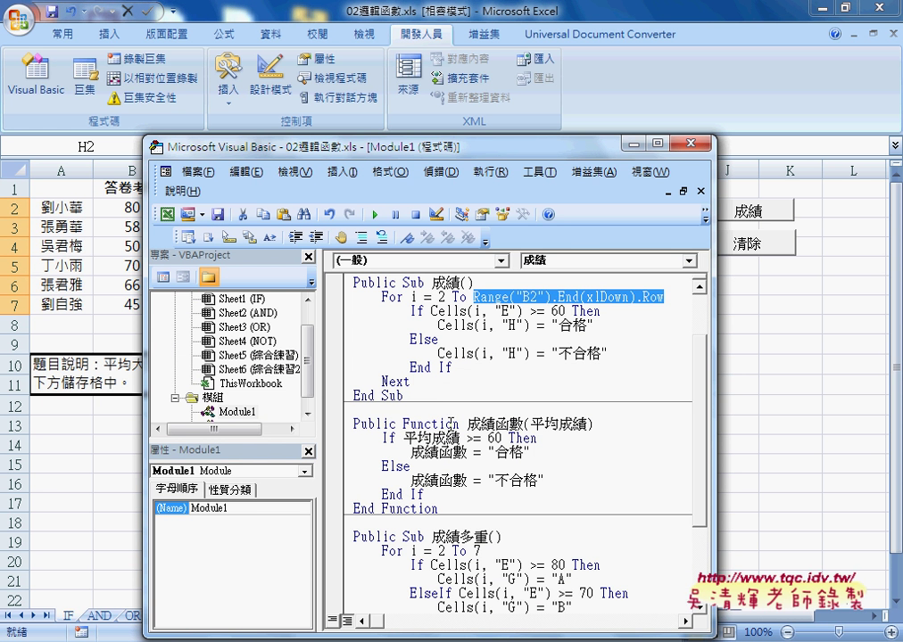
{"action": "left_click", "coordinate": [441, 438]}
{"action": "left_click_drag", "start_coordinate": [346, 510], "coordinate": [345, 429]}
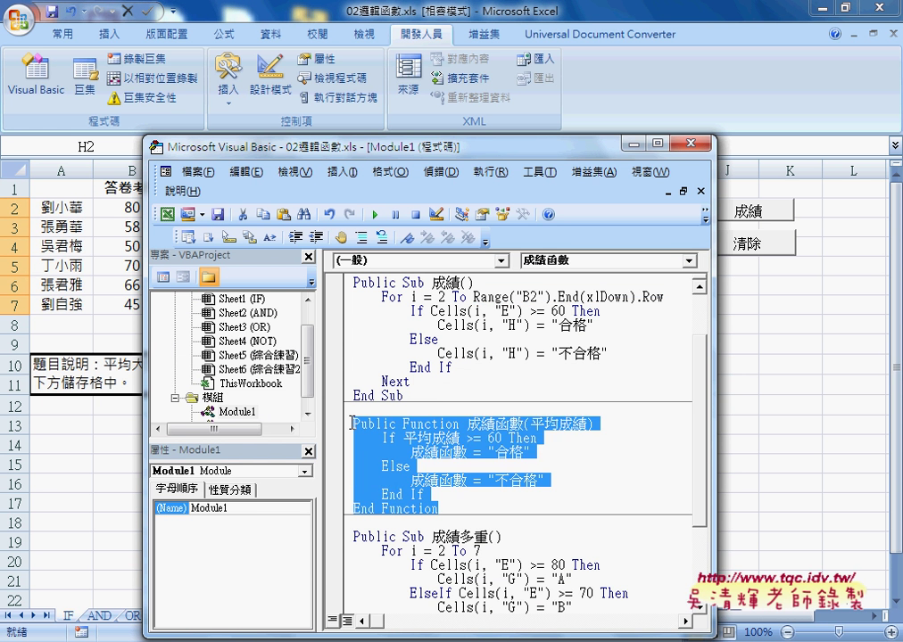
{"action": "key", "text": "Delete"}
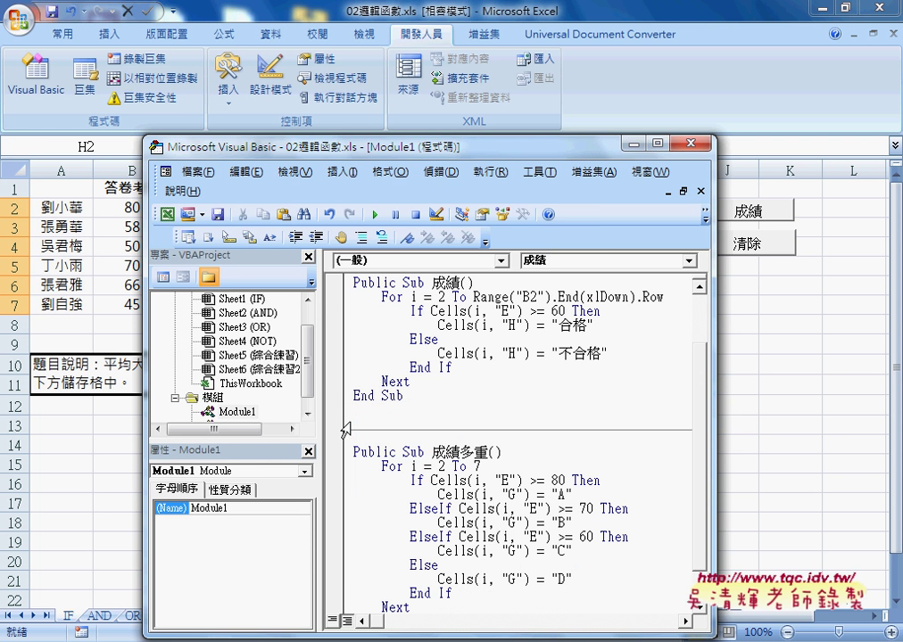
- Cancel inserting a new procedure, restore the function with Ctrl+Z, and delete its If…End If body
{"action": "left_click", "coordinate": [345, 173]}
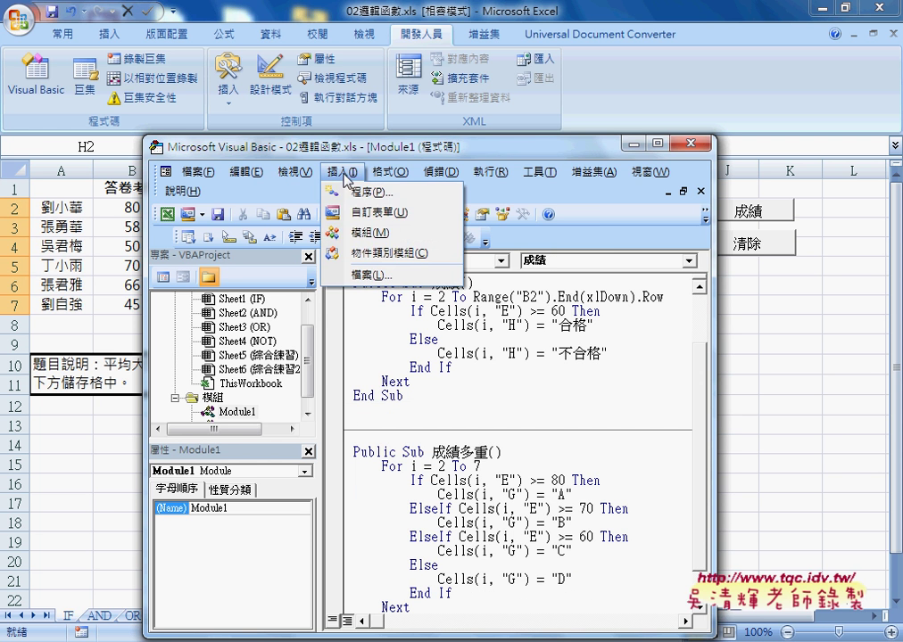
{"action": "left_click", "coordinate": [355, 192]}
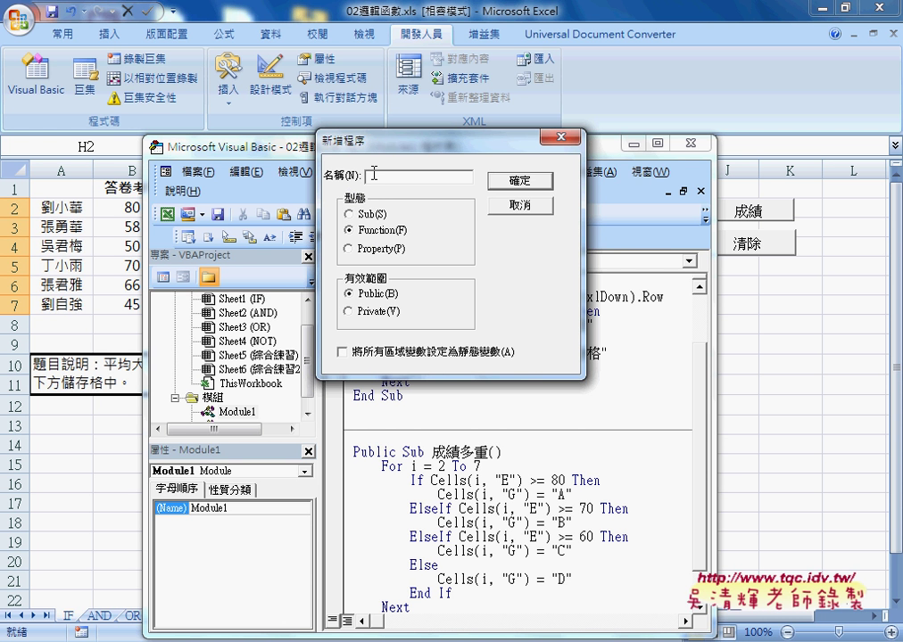
{"action": "left_click", "coordinate": [520, 206]}
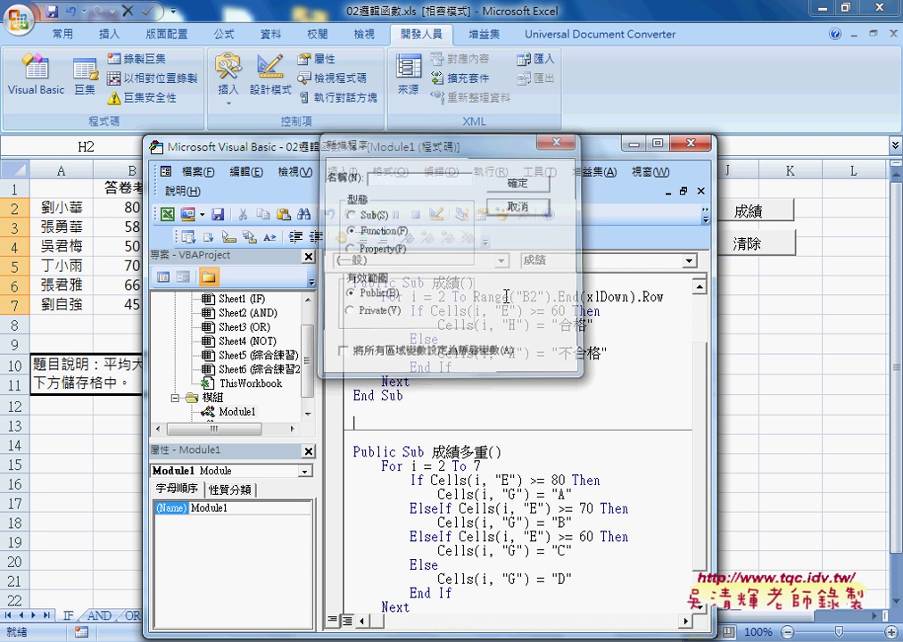
{"action": "key", "text": "ctrl+z"}
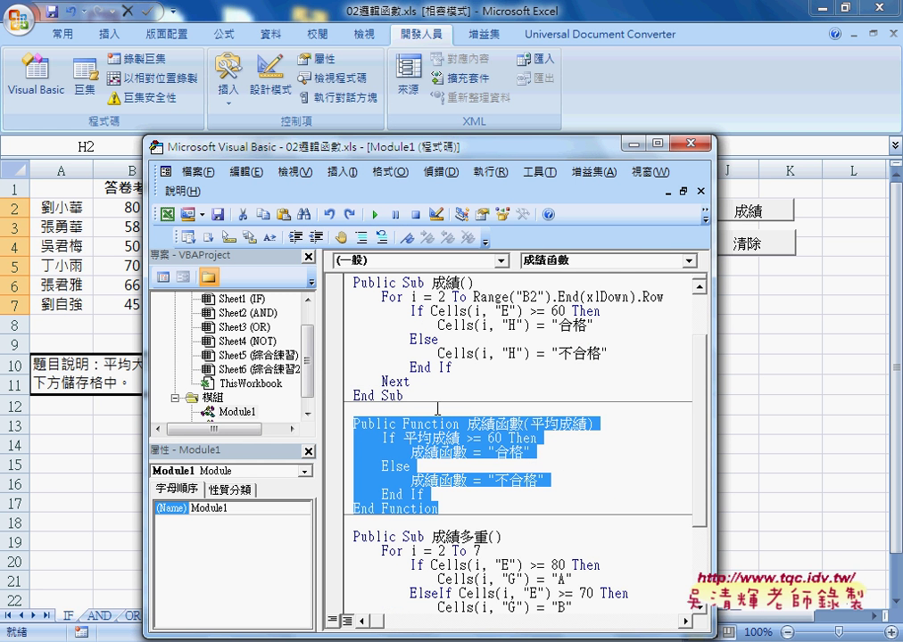
{"action": "left_click_drag", "start_coordinate": [346, 494], "coordinate": [345, 443]}
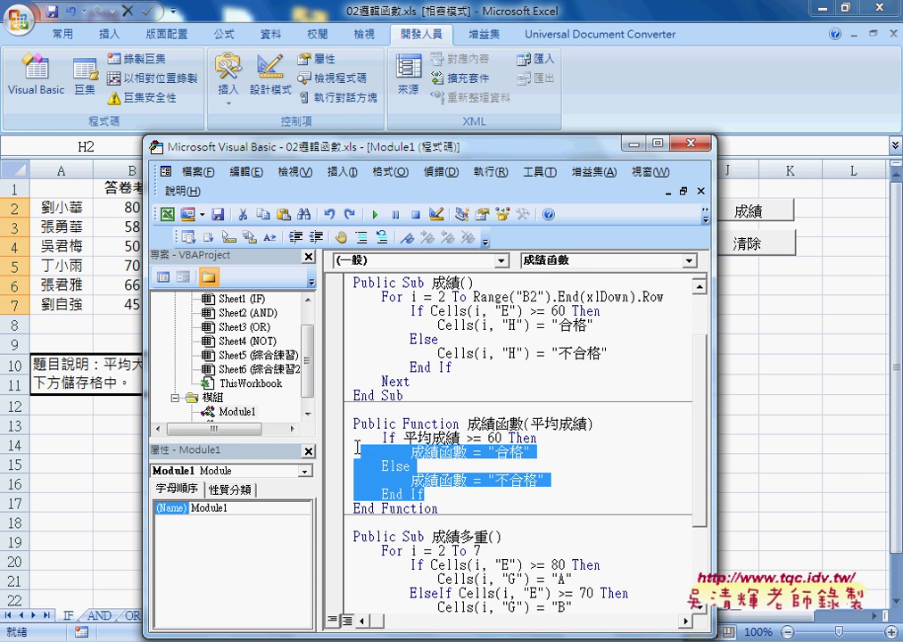
{"action": "key", "text": "Delete"}
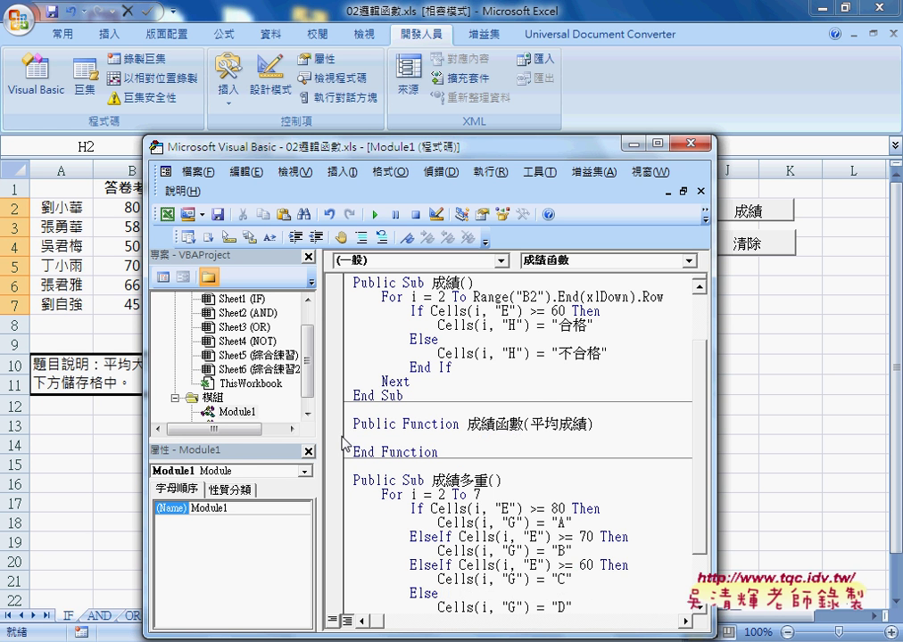
- Delete and restore the 平均成績 parameter, then move the VBA editor down to reveal rows 1–4
{"action": "left_click_drag", "start_coordinate": [530, 424], "coordinate": [586, 424]}
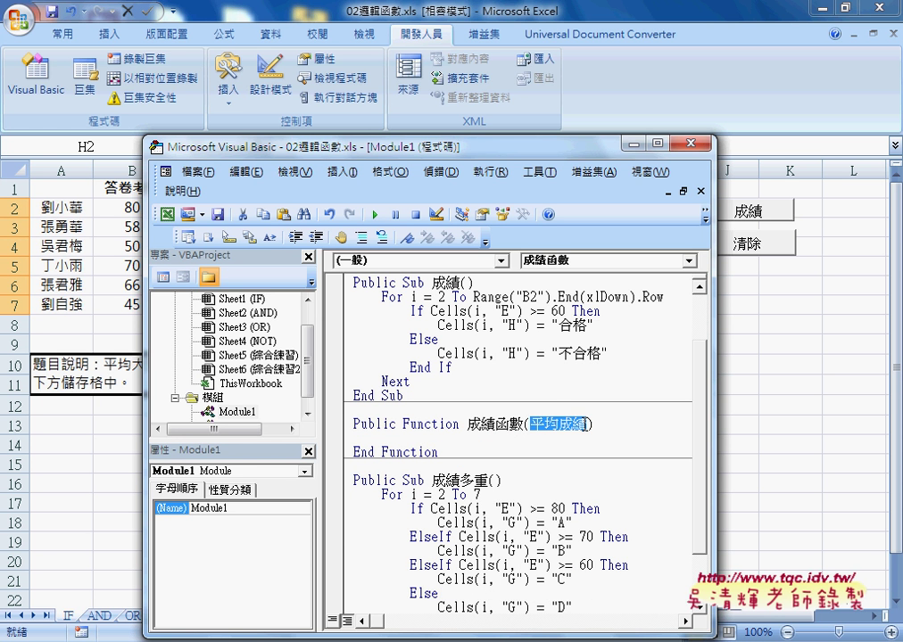
{"action": "key", "text": "Delete"}
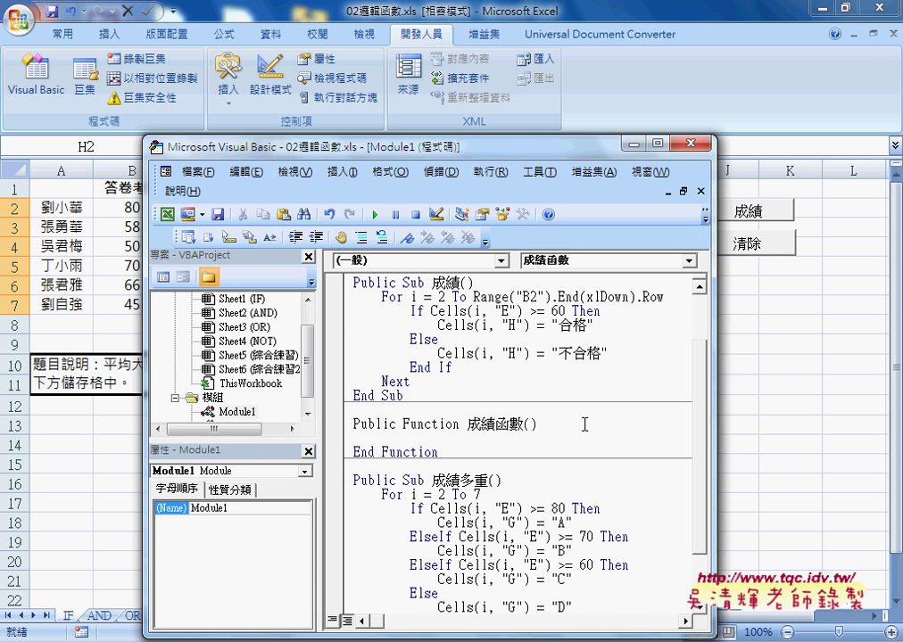
{"action": "key", "text": "ctrl+z"}
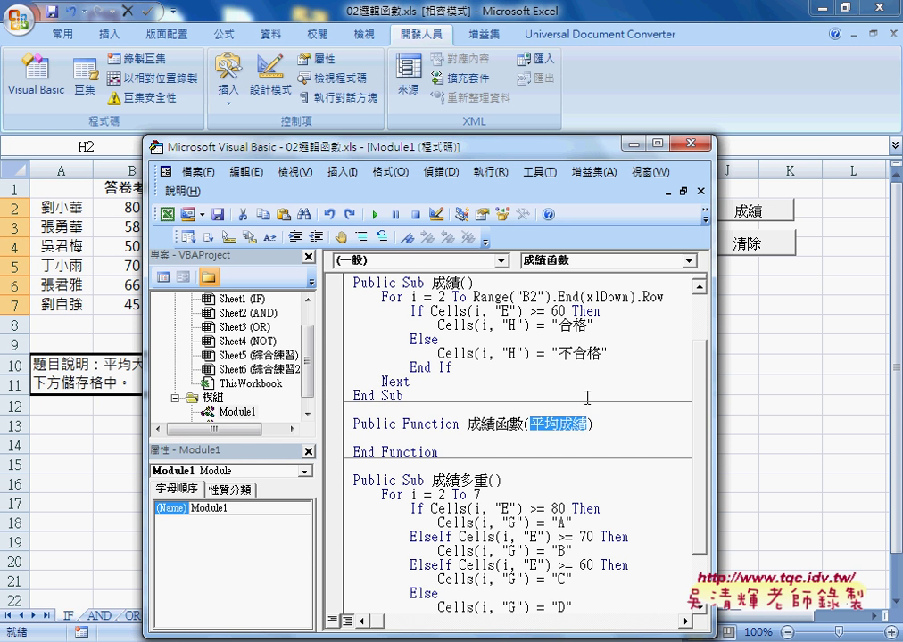
{"action": "left_click_drag", "start_coordinate": [457, 136], "coordinate": [457, 234]}
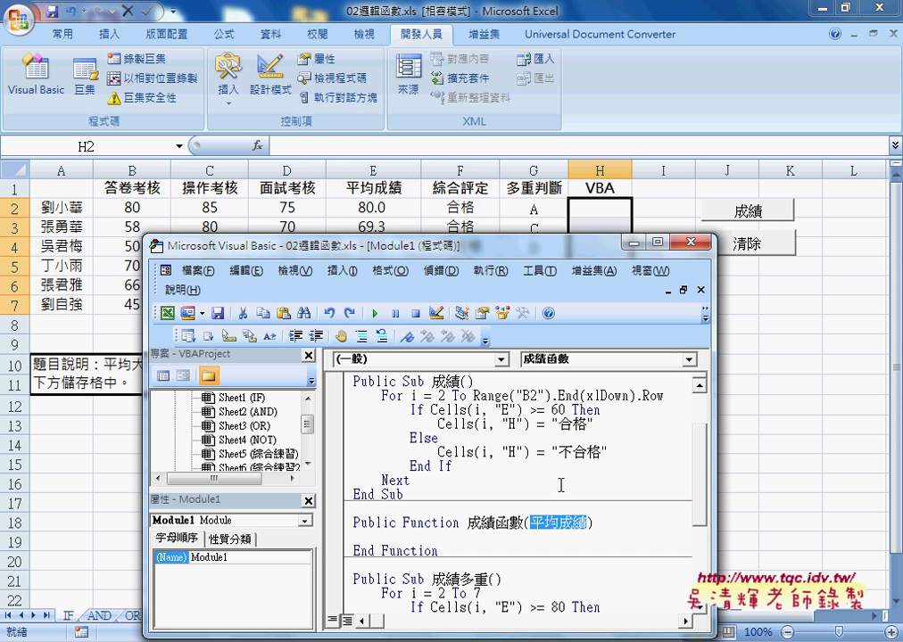
{"action": "left_click", "coordinate": [558, 526]}
{"action": "left_click_drag", "start_coordinate": [530, 525], "coordinate": [588, 524]}
{"action": "left_click_drag", "start_coordinate": [431, 410], "coordinate": [521, 410]}
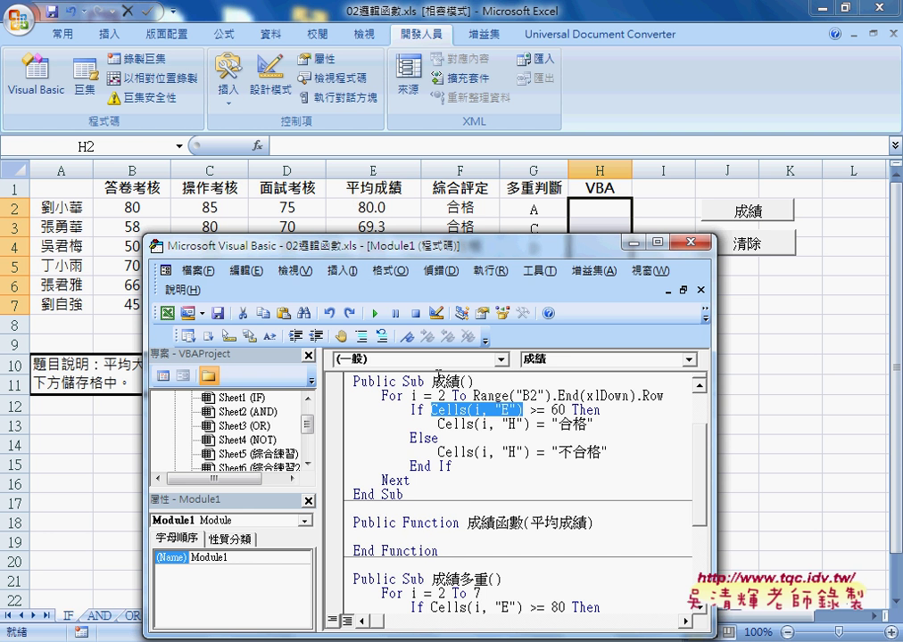
{"action": "left_click", "coordinate": [509, 525]}
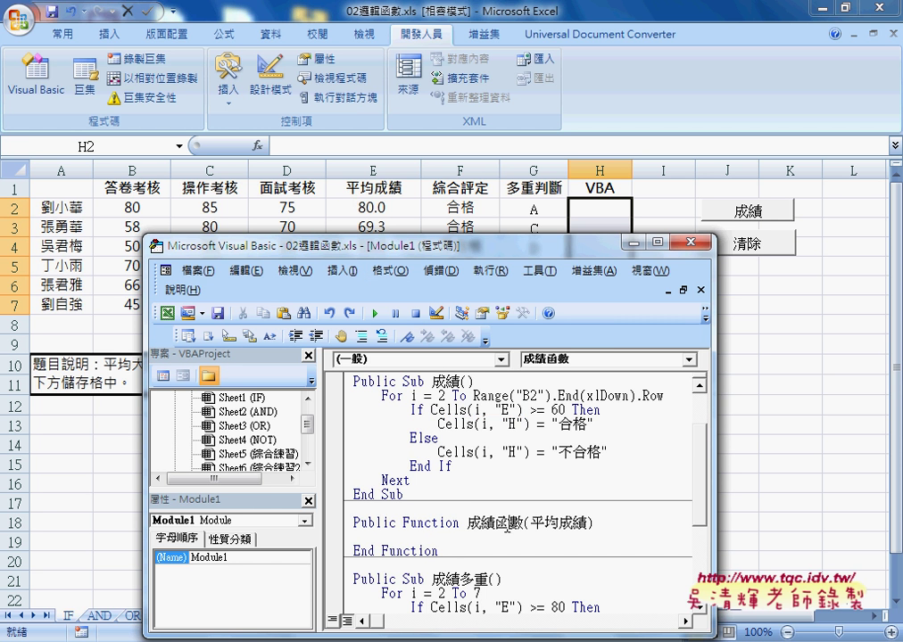
{"action": "scroll", "coordinate": [509, 525], "scroll_direction": "down", "scroll_amount": 1}
{"action": "scroll", "coordinate": [509, 524], "scroll_direction": "down", "scroll_amount": 1}
{"action": "left_click", "coordinate": [469, 458]}
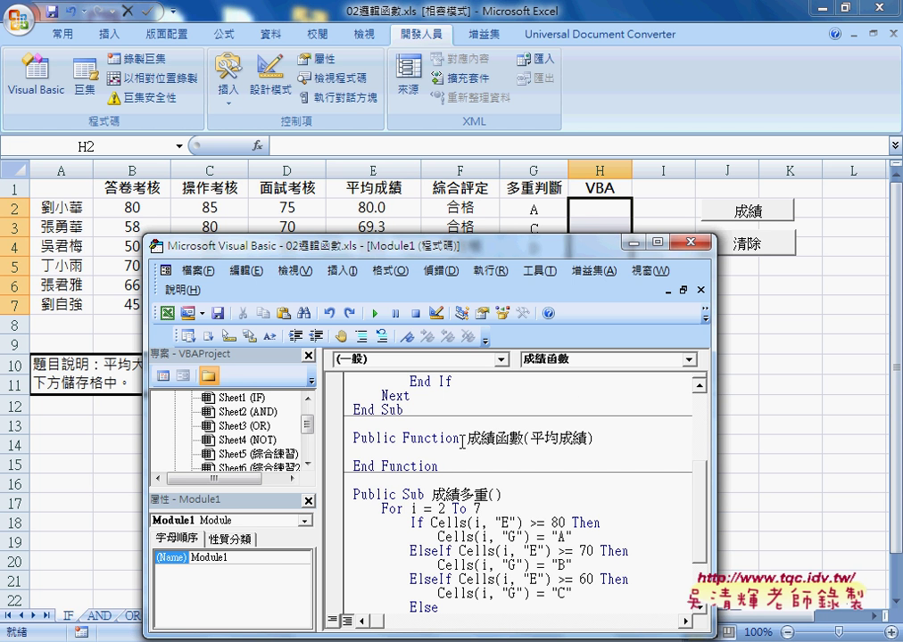
- Write the indented line 'If 平均成績 >=60 Then' inside the 成績函數 function
{"action": "left_click", "coordinate": [436, 454]}
{"action": "key", "text": "Tab"}
{"action": "type", "text": "if"}
{"action": "left_click", "coordinate": [528, 441]}
{"action": "left_click", "coordinate": [486, 397]}
{"action": "double_click", "coordinate": [544, 438]}
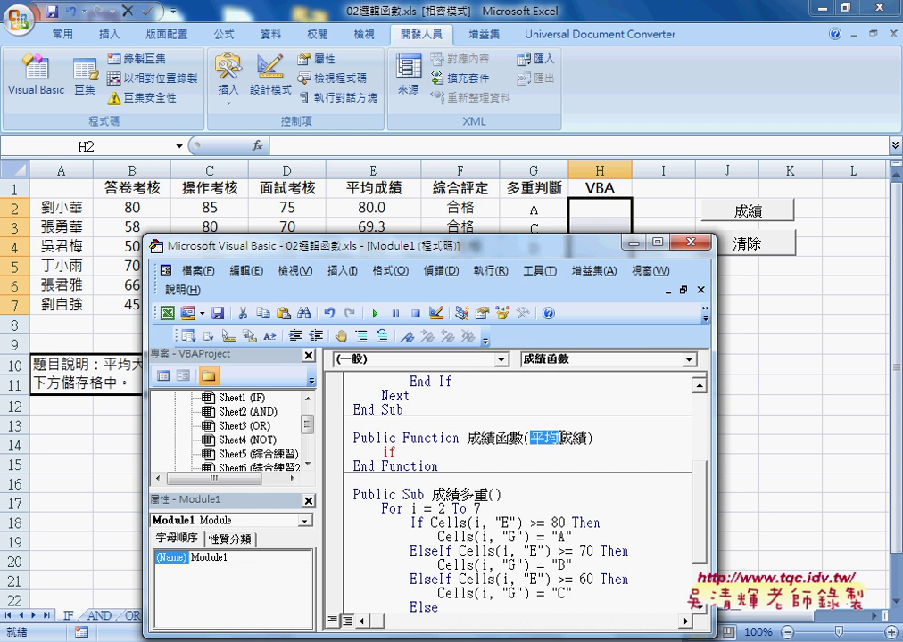
{"action": "mouse_move", "coordinate": [559, 438]}
{"action": "left_mouse_down"}
{"action": "mouse_move", "coordinate": [586, 438]}
{"action": "mouse_move", "coordinate": [430, 464]}
{"action": "left_mouse_up"}
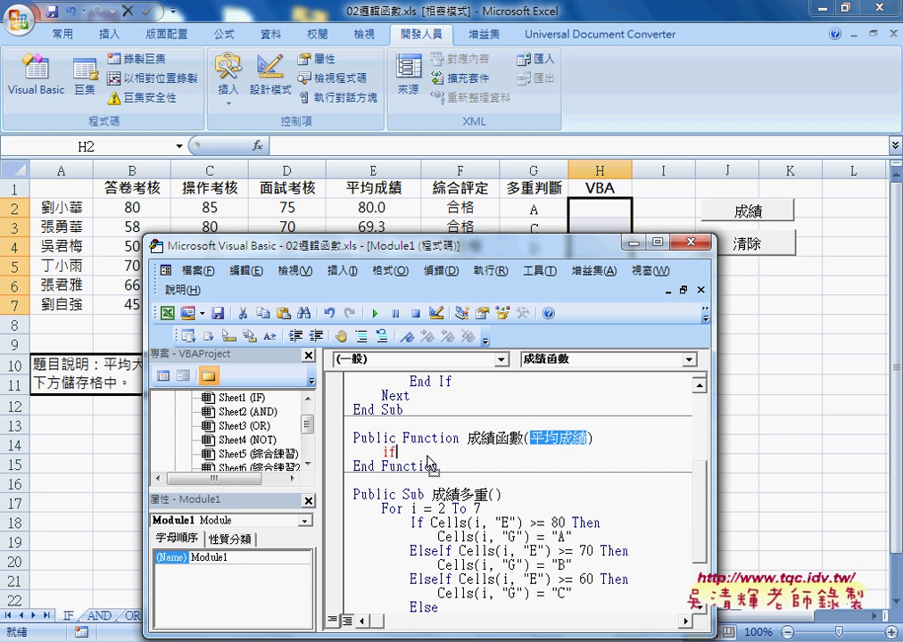
{"action": "type", "text": " 平均成績"}
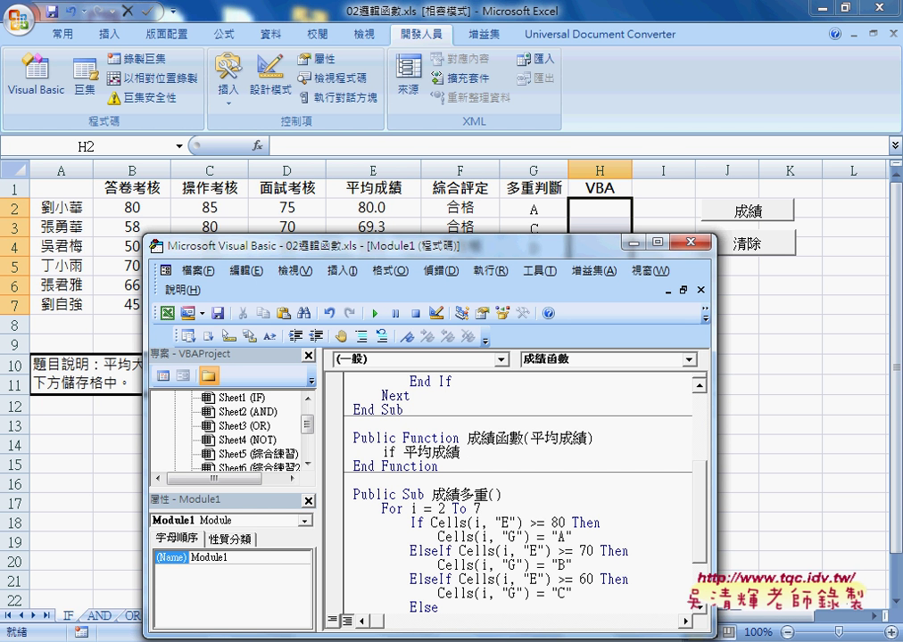
{"action": "type", "text": " >= 60"}
{"action": "type", "text": " then"}
{"action": "key", "text": "Return"}
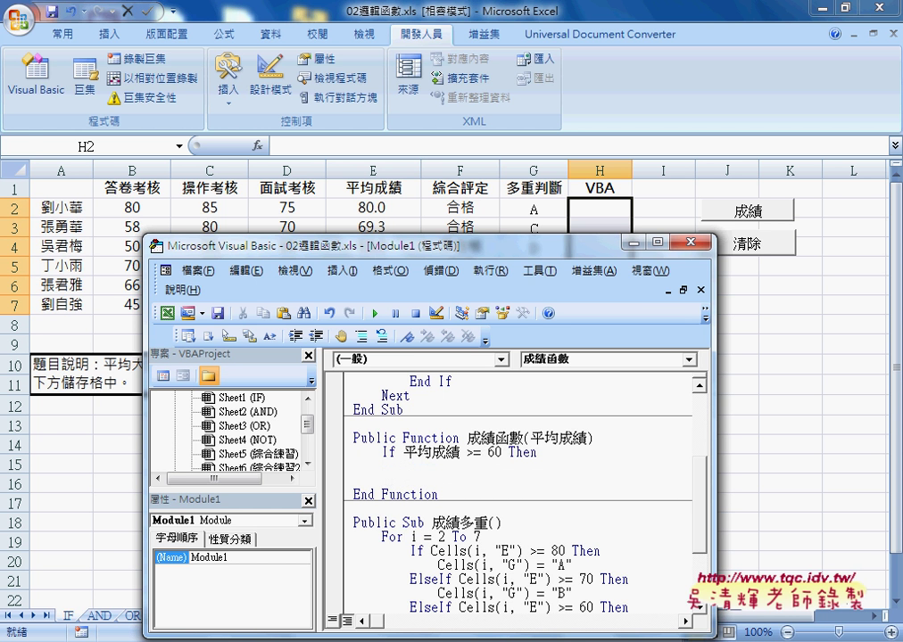
- Add Else and End If lines, and make the If branch return "合格" via 成績函數
{"action": "type", "text": "else"}
{"action": "key", "text": "Return"}
{"action": "key", "text": "Return"}
{"action": "type", "text": "e"}
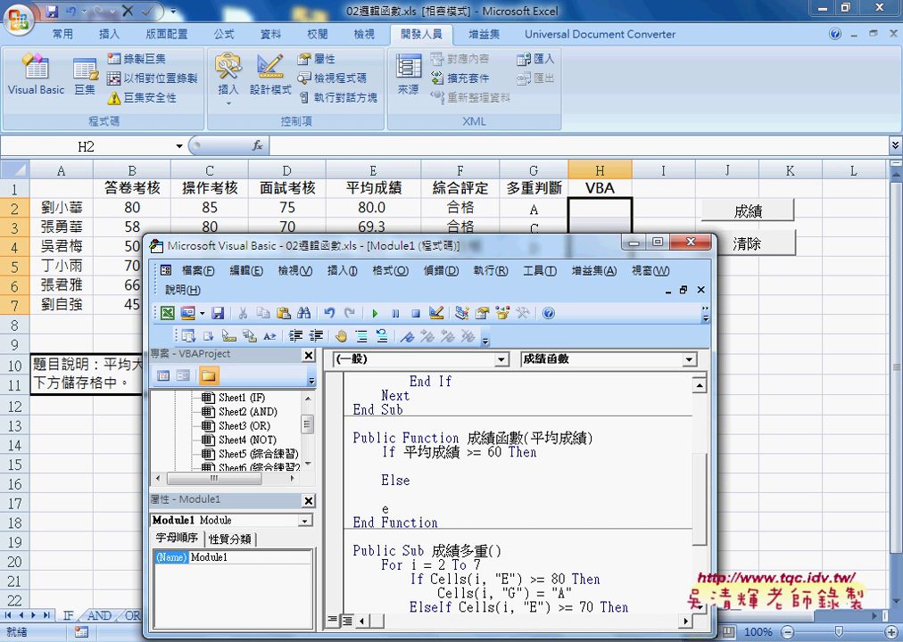
{"action": "type", "text": "nd if"}
{"action": "left_click", "coordinate": [383, 466]}
{"action": "double_click", "coordinate": [497, 439]}
{"action": "left_click_drag", "start_coordinate": [497, 443], "coordinate": [445, 488]}
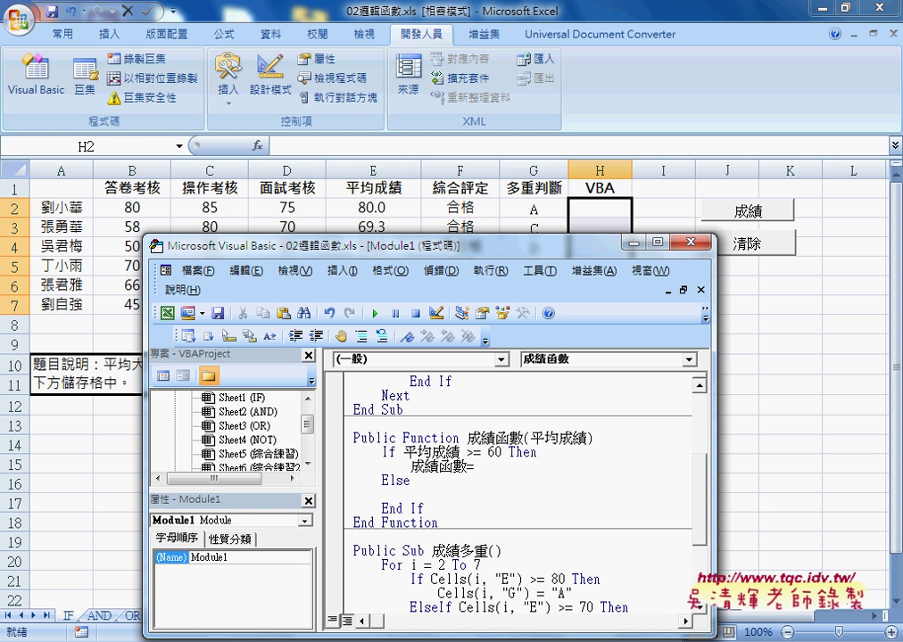
{"action": "type", "text": "\"\""}
{"action": "type", "text": "ㄏ"}
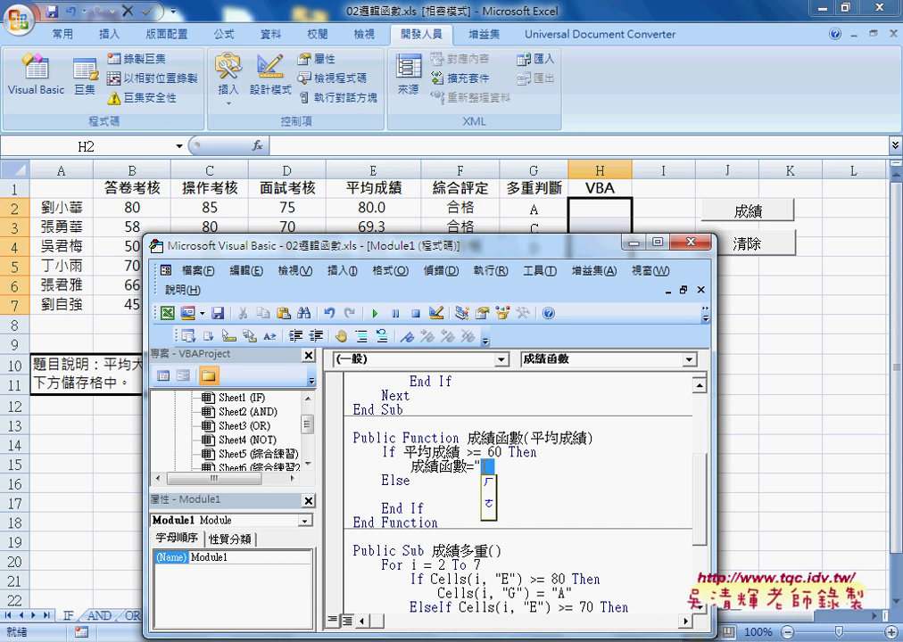
{"action": "type", "text": "ㄜ"}
{"action": "type", "text": "合格\""}
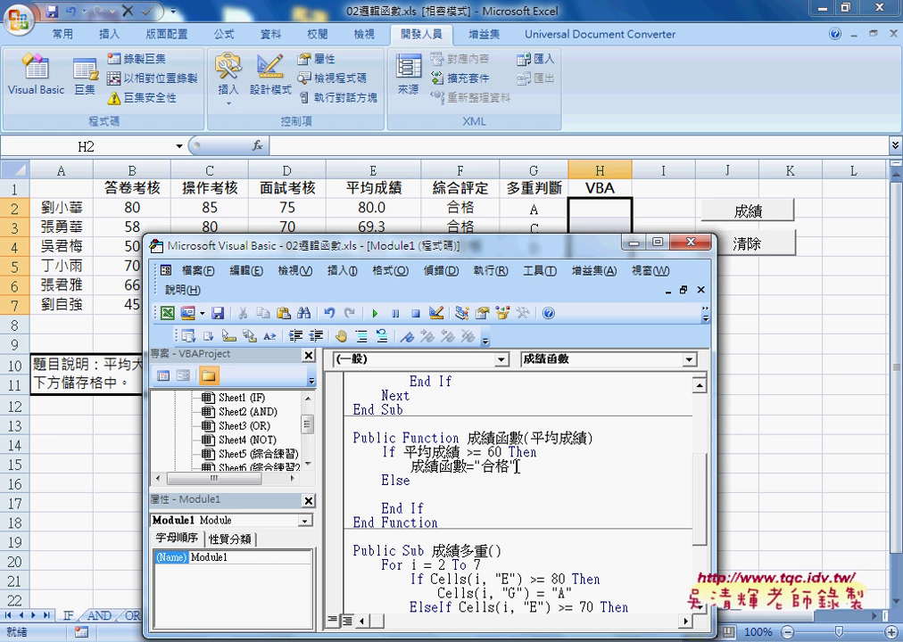
- Copy the 合格 return line into the Else branch, change it to "不合格", and enlarge the code window
{"action": "left_click_drag", "start_coordinate": [518, 466], "coordinate": [384, 468]}
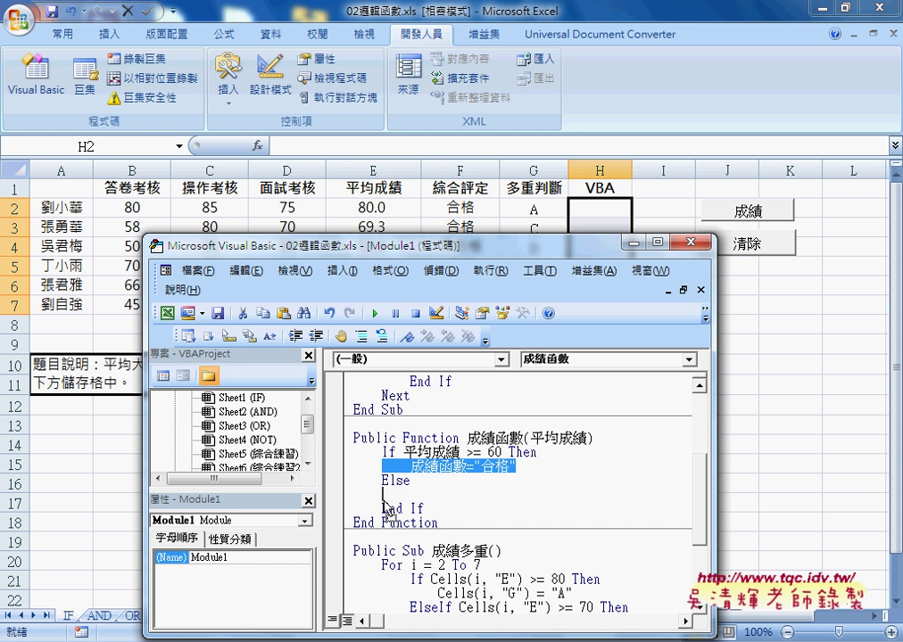
{"action": "key", "text": "ctrl+c"}
{"action": "left_click", "coordinate": [385, 494]}
{"action": "key", "text": "ctrl+v"}
{"action": "key", "text": "Left"}
{"action": "key", "text": "Left"}
{"action": "key", "text": "Left"}
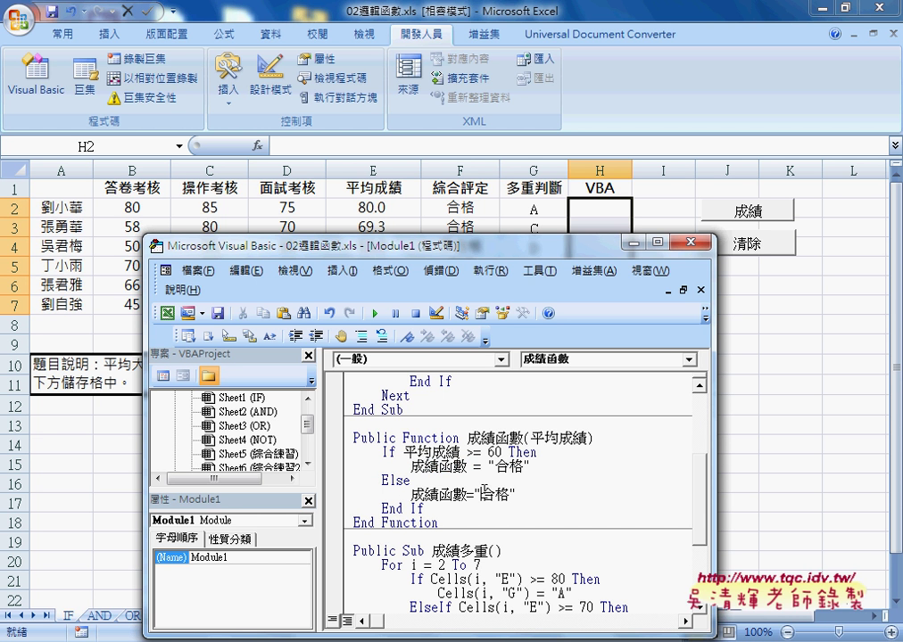
{"action": "type", "text": "不"}
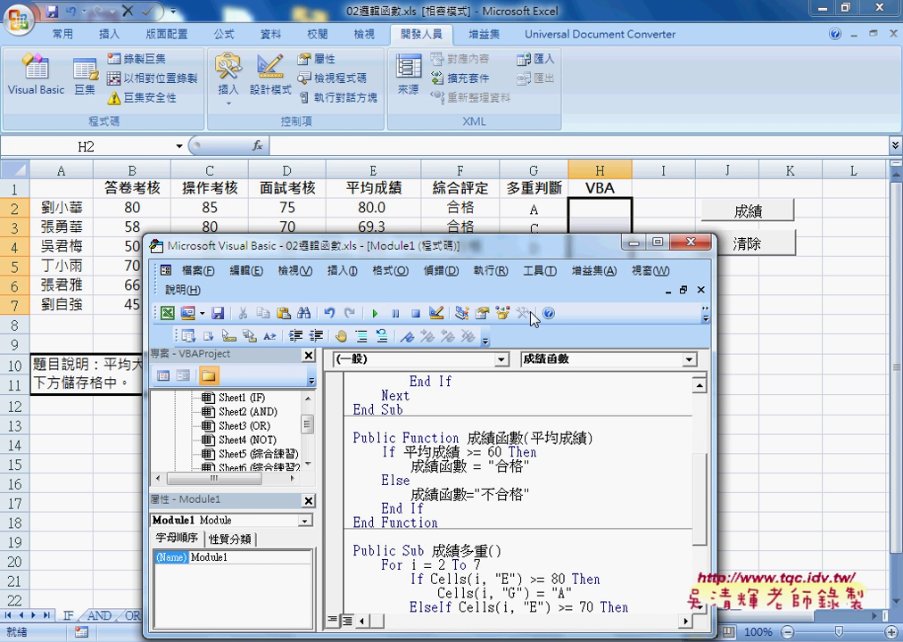
{"action": "scroll", "coordinate": [540, 482], "scroll_direction": "up", "scroll_amount": 1}
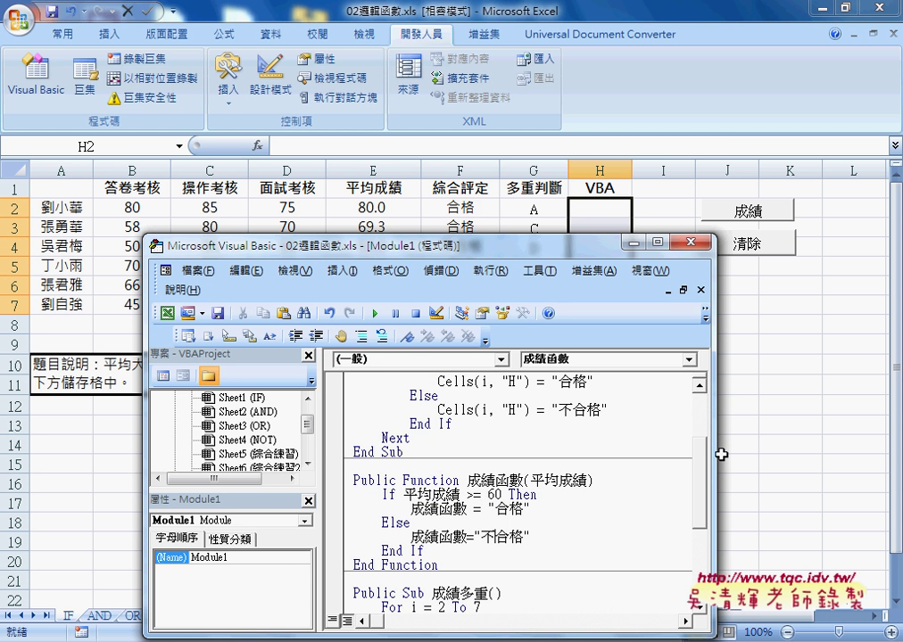
{"action": "left_click_drag", "start_coordinate": [605, 236], "coordinate": [604, 109]}
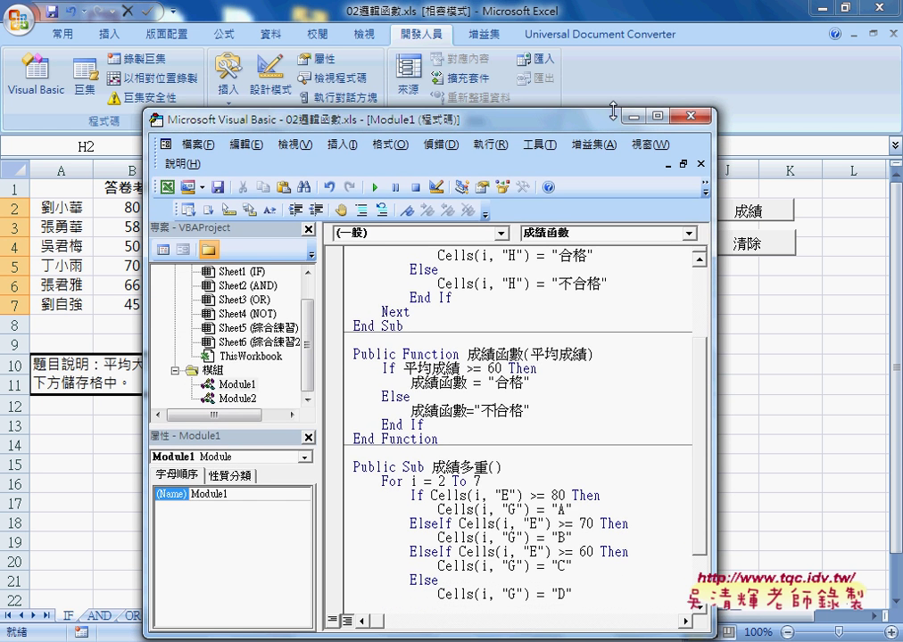
{"action": "scroll", "coordinate": [704, 374], "scroll_direction": "up", "scroll_amount": 2}
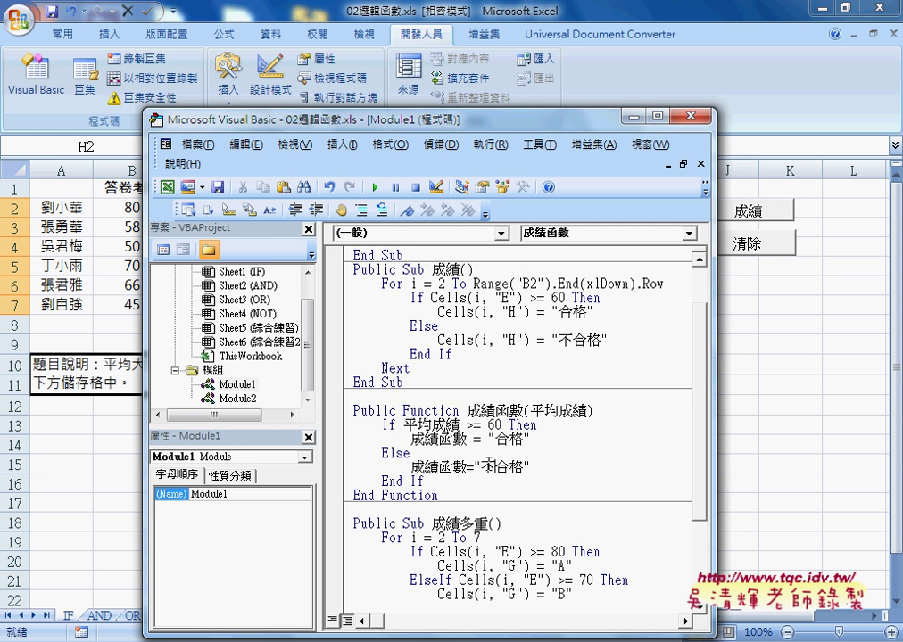
- Insert =成績函數(E2) in H2, fill it down through H7, and bring the Module1 code back
{"action": "left_click", "coordinate": [695, 424]}
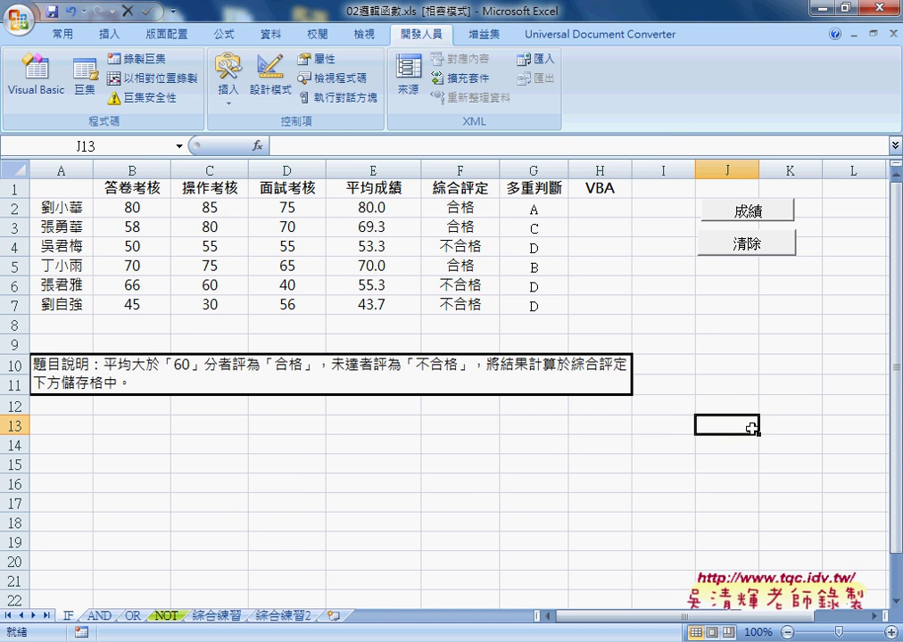
{"action": "left_click", "coordinate": [599, 206]}
{"action": "left_click", "coordinate": [259, 147]}
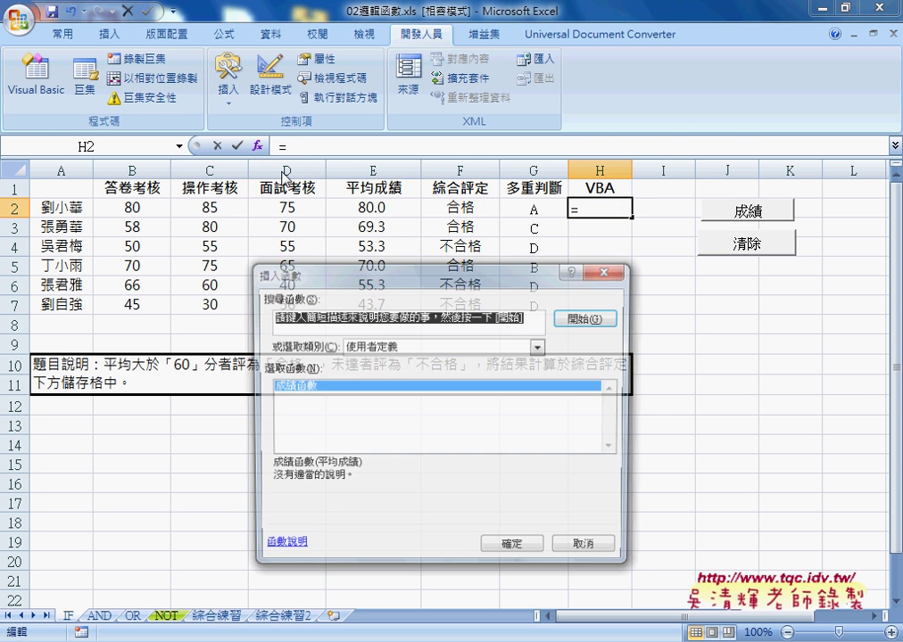
{"action": "left_click", "coordinate": [514, 549]}
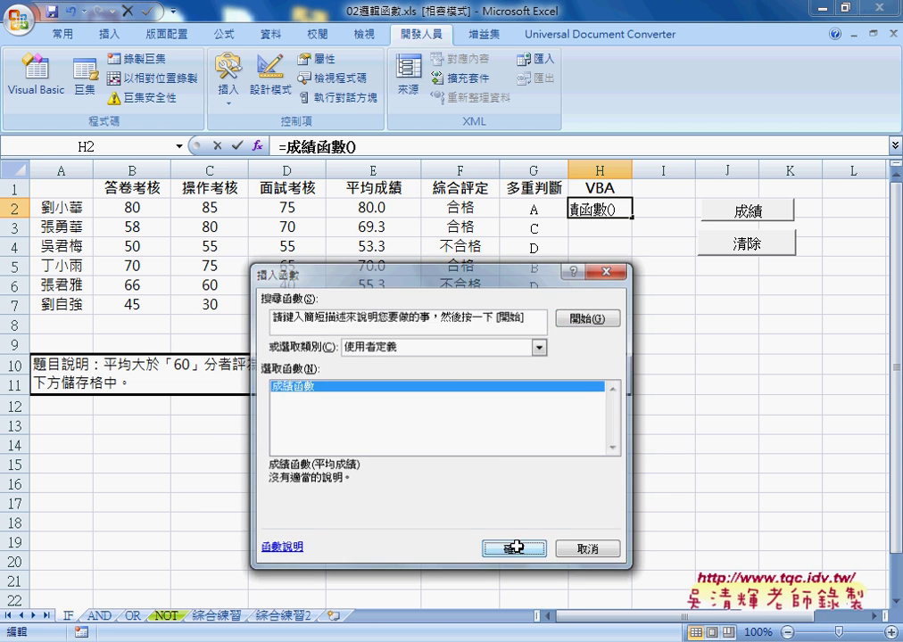
{"action": "left_click", "coordinate": [403, 209]}
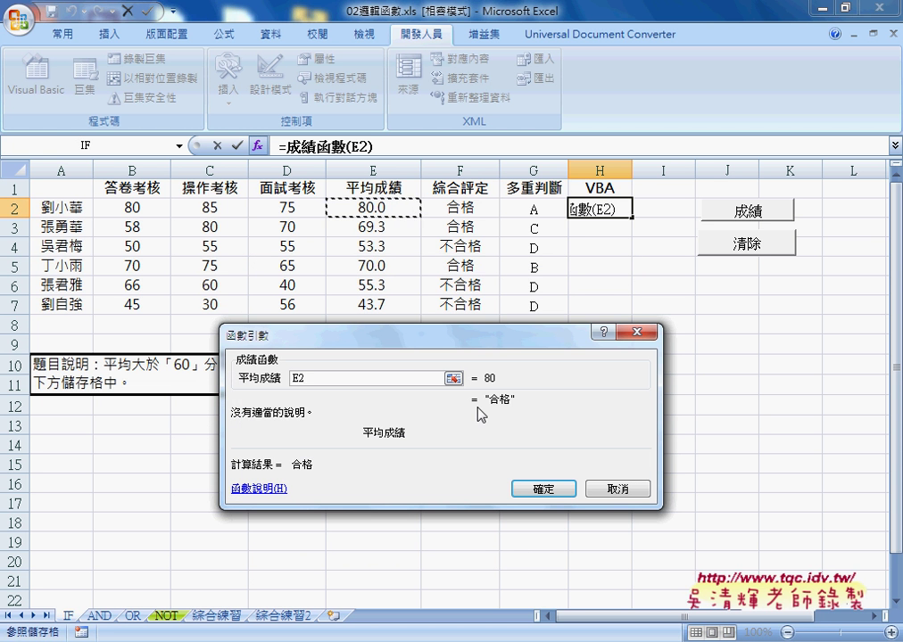
{"action": "left_click", "coordinate": [557, 490]}
{"action": "left_click_drag", "start_coordinate": [632, 217], "coordinate": [624, 314]}
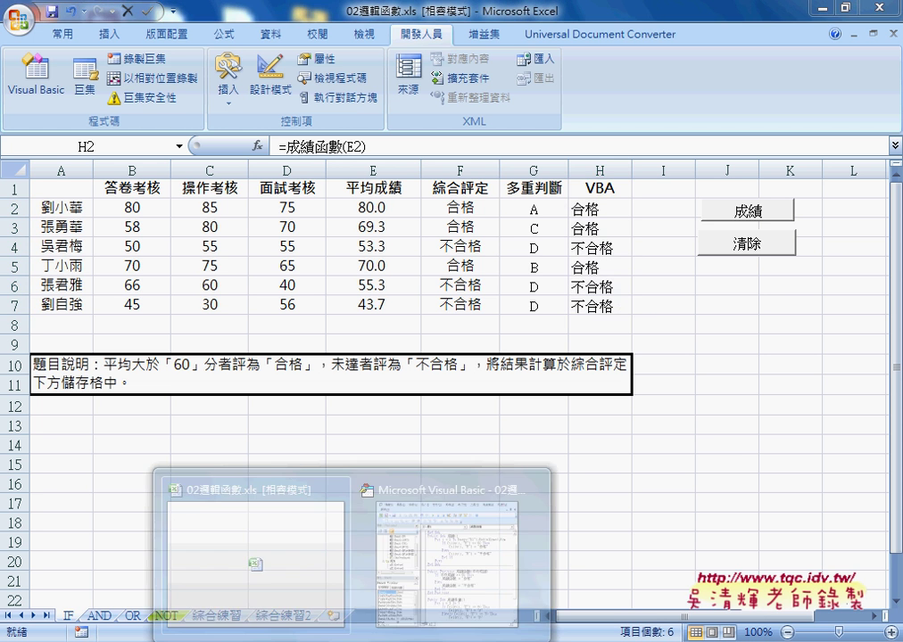
{"action": "left_click", "coordinate": [428, 521]}
{"action": "scroll", "coordinate": [559, 346], "scroll_direction": "up", "scroll_amount": 2}
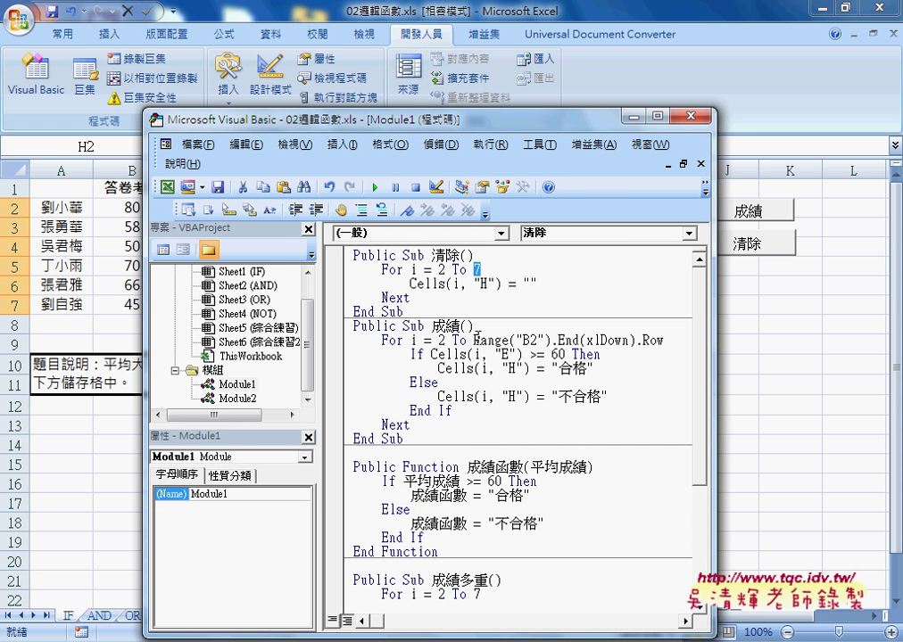
- Highlight the Range("B2").End(xlDown).Row expression and the whole 成績函數 function, then clear the highlight
{"action": "left_click_drag", "start_coordinate": [473, 340], "coordinate": [664, 340]}
{"action": "scroll", "coordinate": [639, 397], "scroll_direction": "down", "scroll_amount": 1}
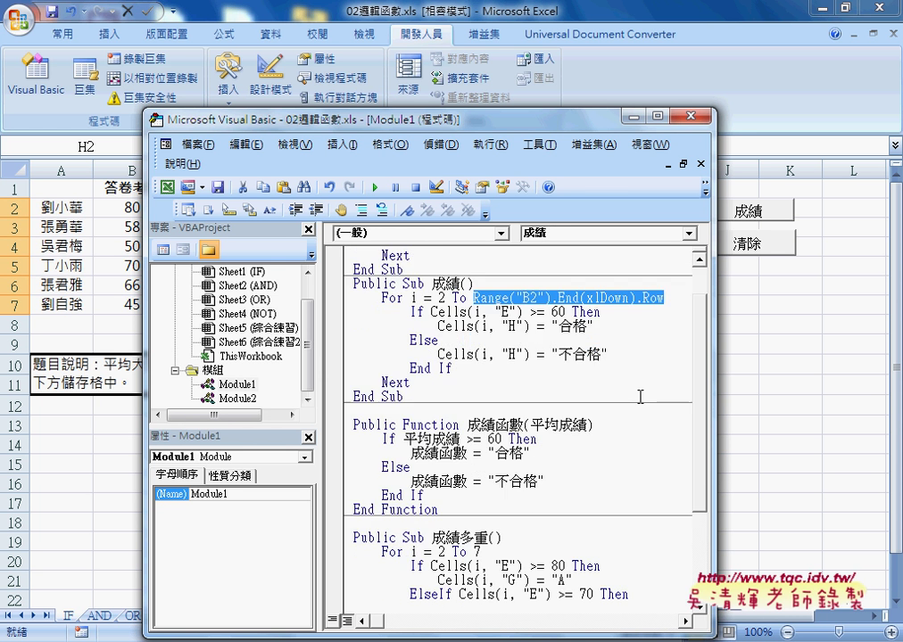
{"action": "scroll", "coordinate": [638, 397], "scroll_direction": "down", "scroll_amount": 1}
{"action": "left_click_drag", "start_coordinate": [452, 469], "coordinate": [353, 382]}
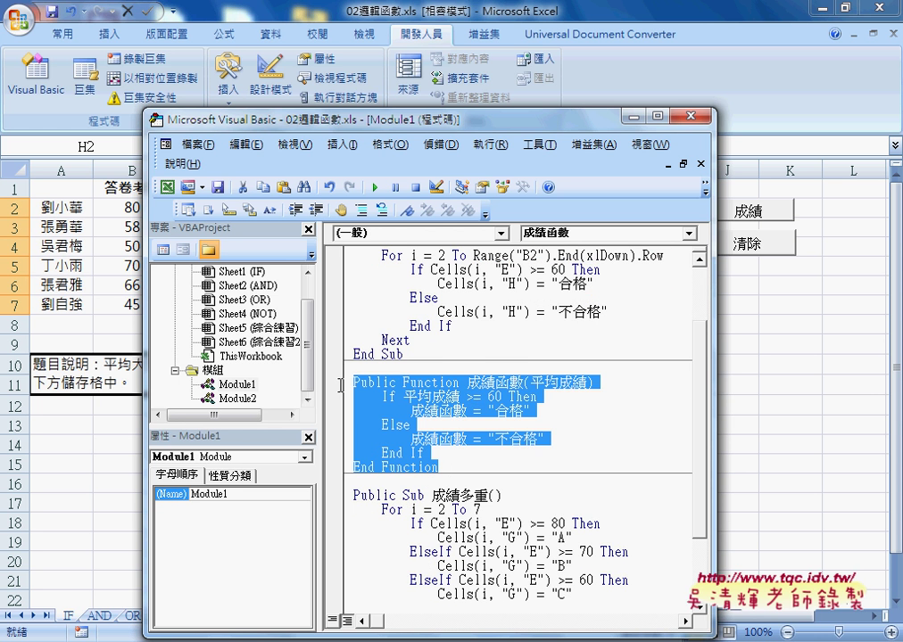
{"action": "scroll", "coordinate": [529, 385], "scroll_direction": "up", "scroll_amount": 1}
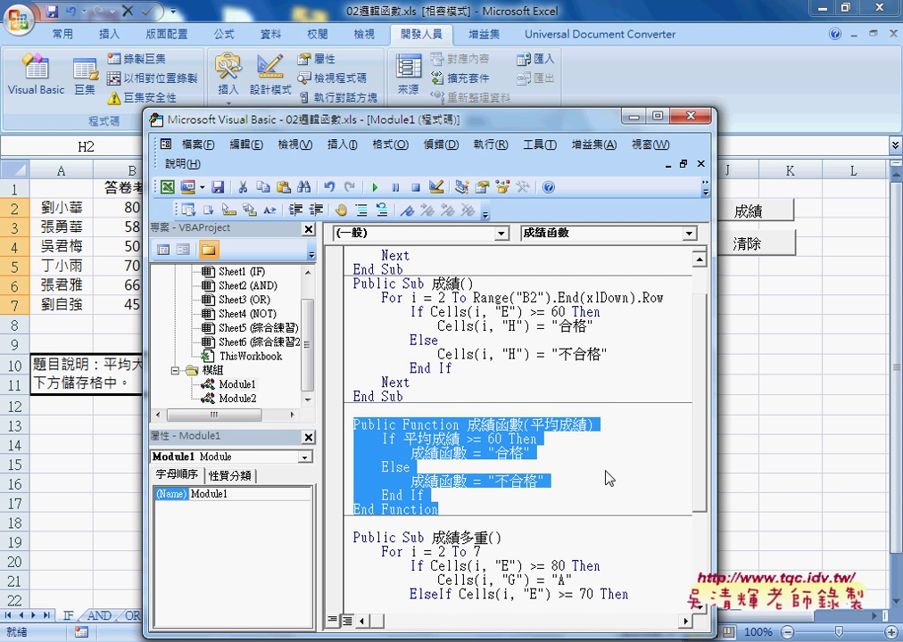
{"action": "left_click", "coordinate": [409, 467]}
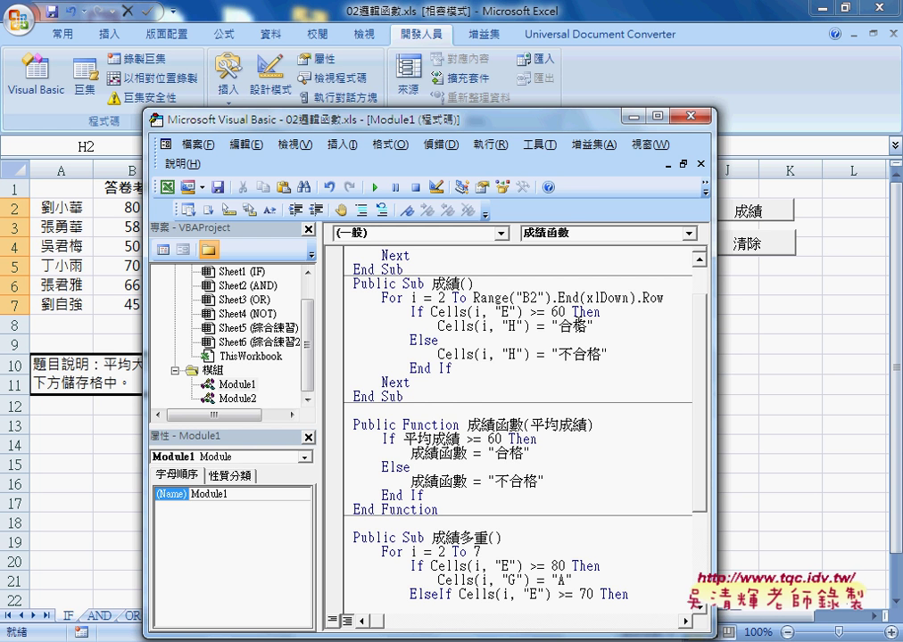
- Check H2's =成績函數(E2) formula, then switch back to the Microsoft Visual Basic window
{"action": "left_click", "coordinate": [783, 353]}
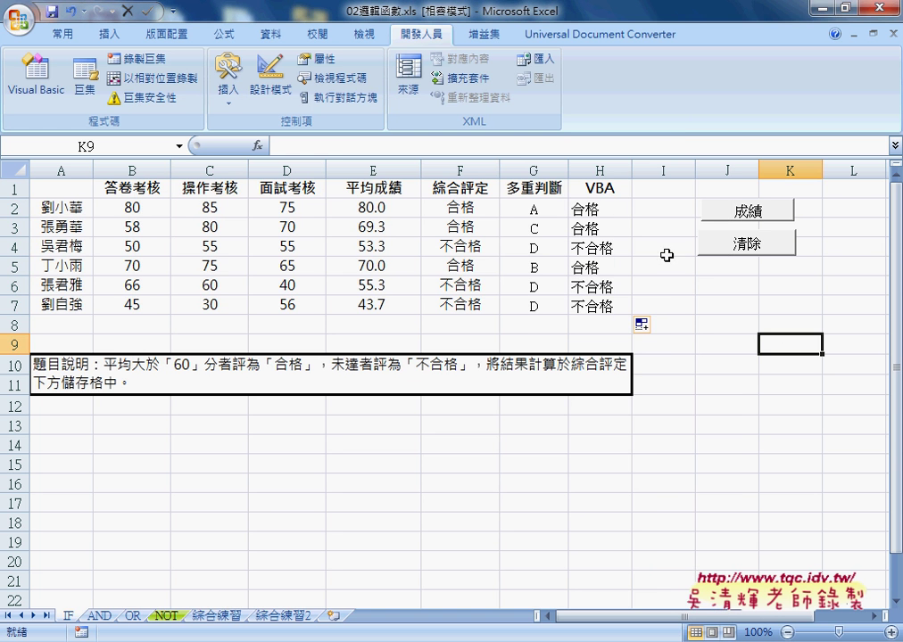
{"action": "left_click", "coordinate": [596, 205]}
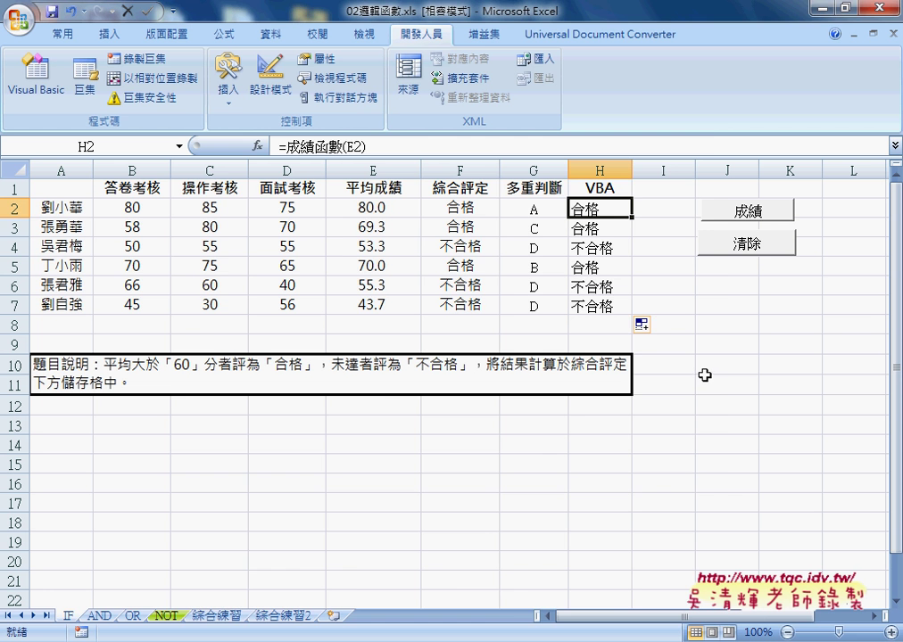
{"action": "left_click", "coordinate": [395, 635]}
{"action": "left_click", "coordinate": [446, 536]}
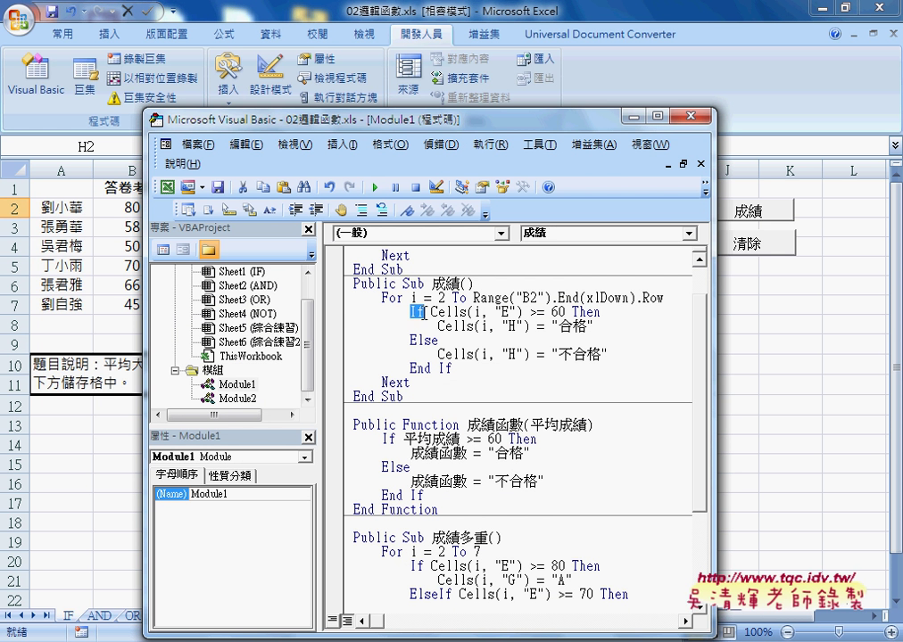
{"action": "left_click", "coordinate": [575, 313]}
{"action": "double_click", "coordinate": [581, 312]}
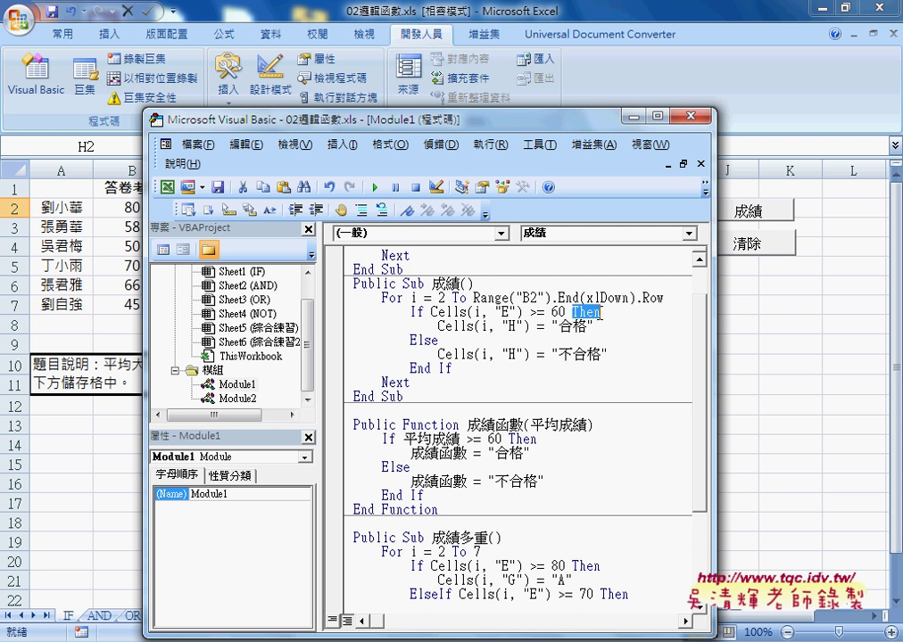
{"action": "double_click", "coordinate": [433, 339]}
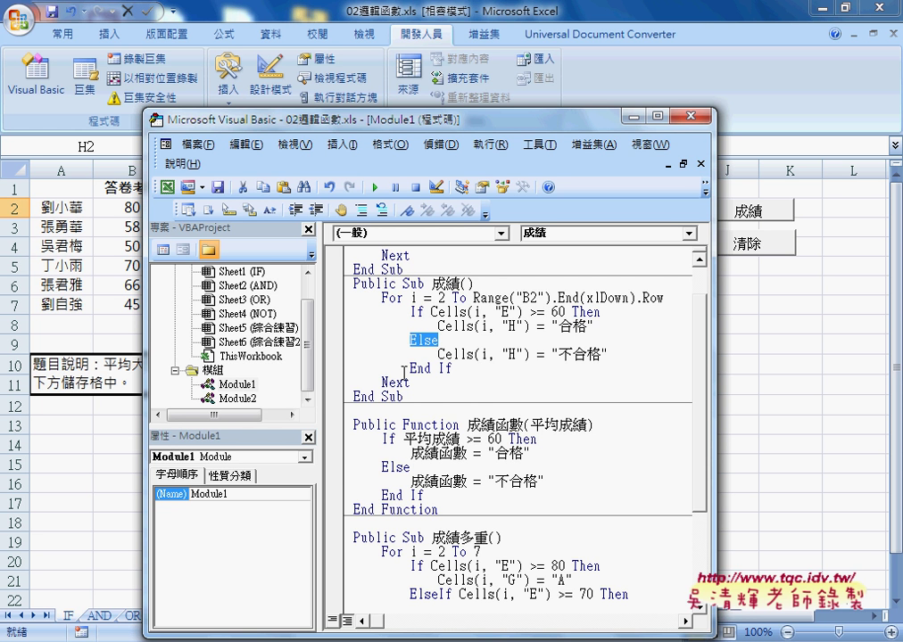
{"action": "left_click_drag", "start_coordinate": [410, 368], "coordinate": [452, 368]}
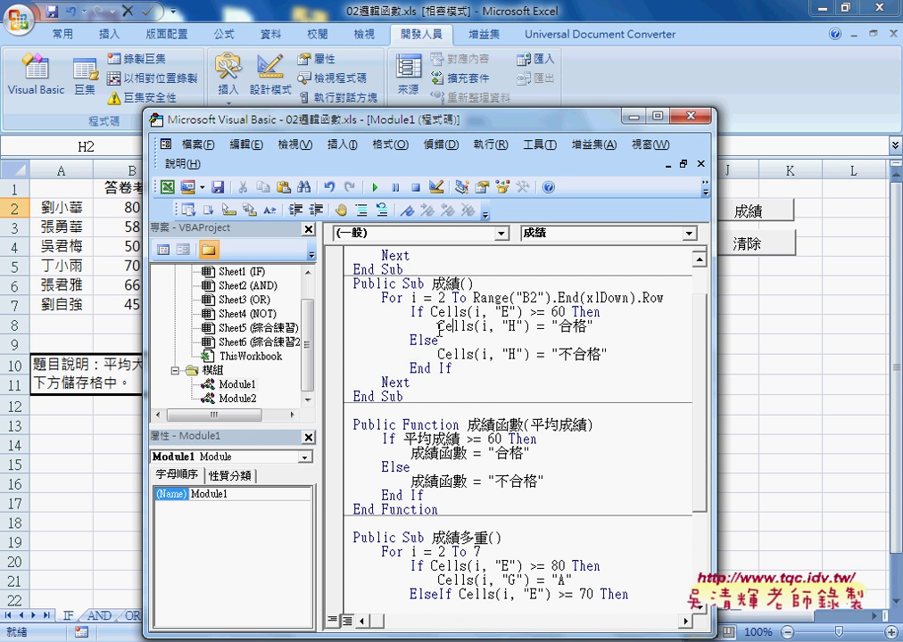
{"action": "left_click_drag", "start_coordinate": [437, 327], "coordinate": [605, 329]}
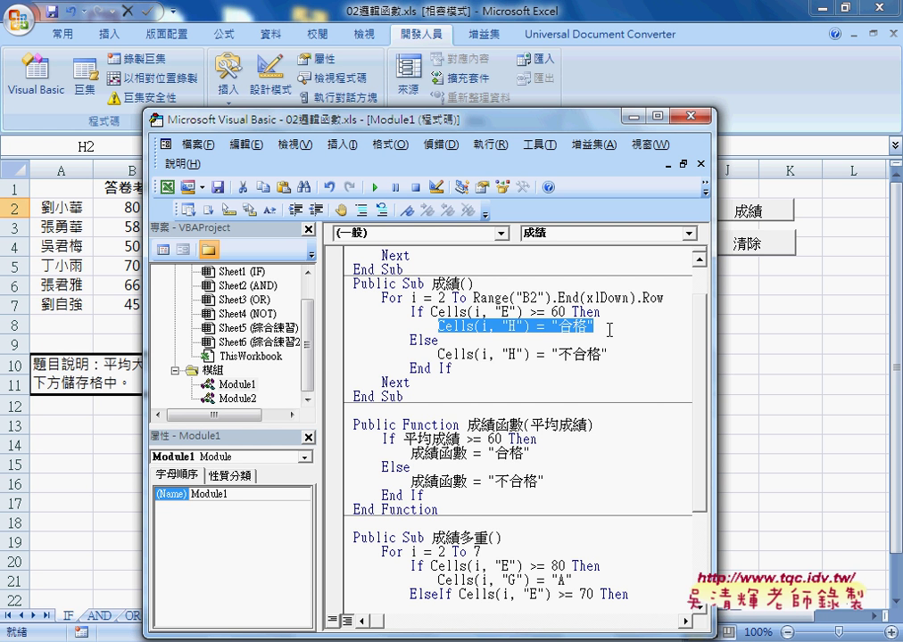
{"action": "double_click", "coordinate": [478, 312]}
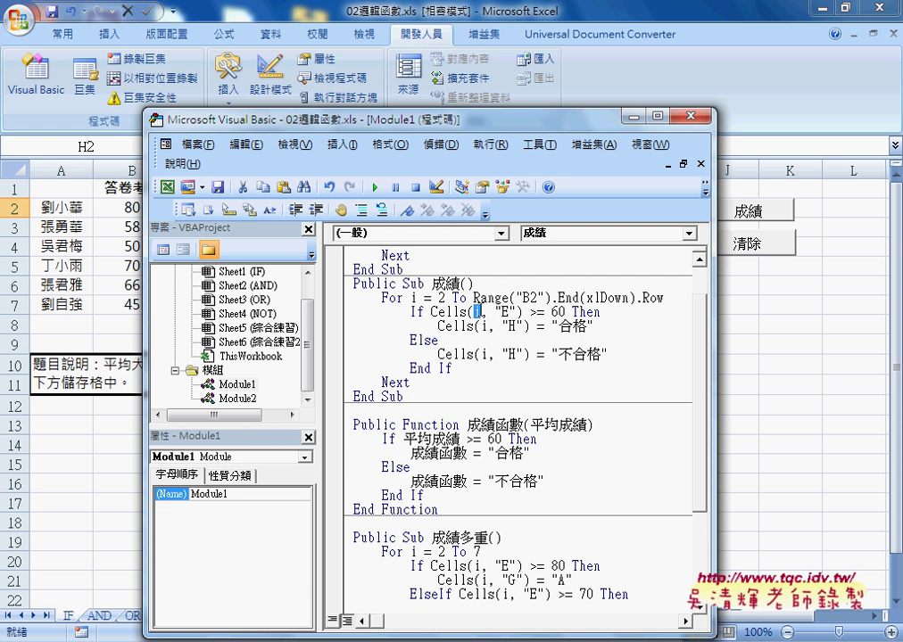
{"action": "mouse_move", "coordinate": [496, 311]}
{"action": "left_mouse_down"}
{"action": "mouse_move", "coordinate": [520, 311]}
{"action": "mouse_move", "coordinate": [411, 312]}
{"action": "left_mouse_up"}
{"action": "left_click", "coordinate": [438, 340]}
{"action": "left_click_drag", "start_coordinate": [595, 327], "coordinate": [437, 328]}
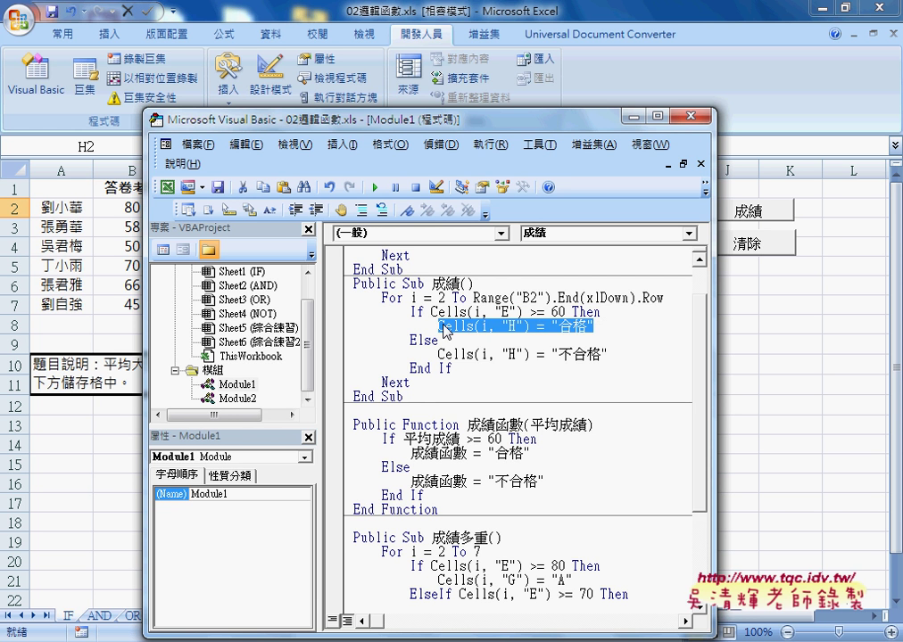
{"action": "left_click", "coordinate": [479, 326]}
{"action": "left_click_drag", "start_coordinate": [522, 326], "coordinate": [503, 326]}
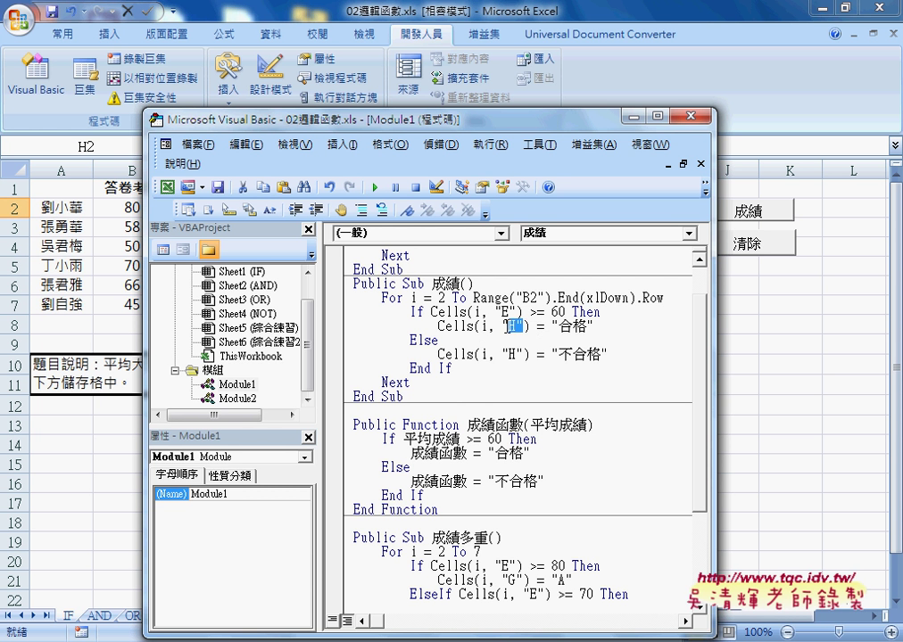